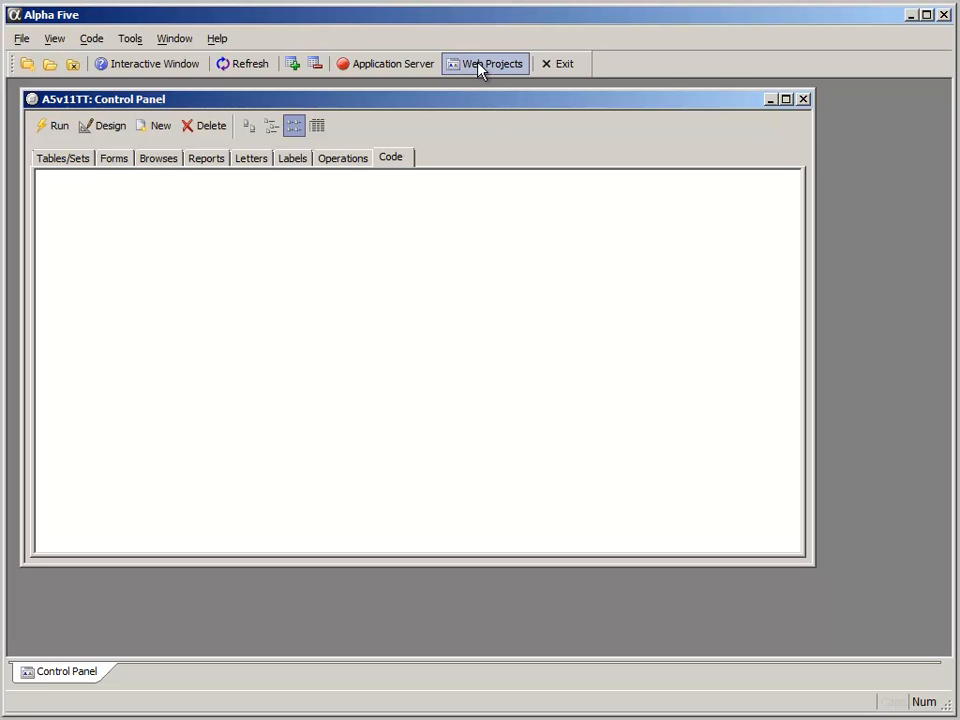
Step: Open the Web Projects Control Panel for the A5v11TT database
click(480, 66)
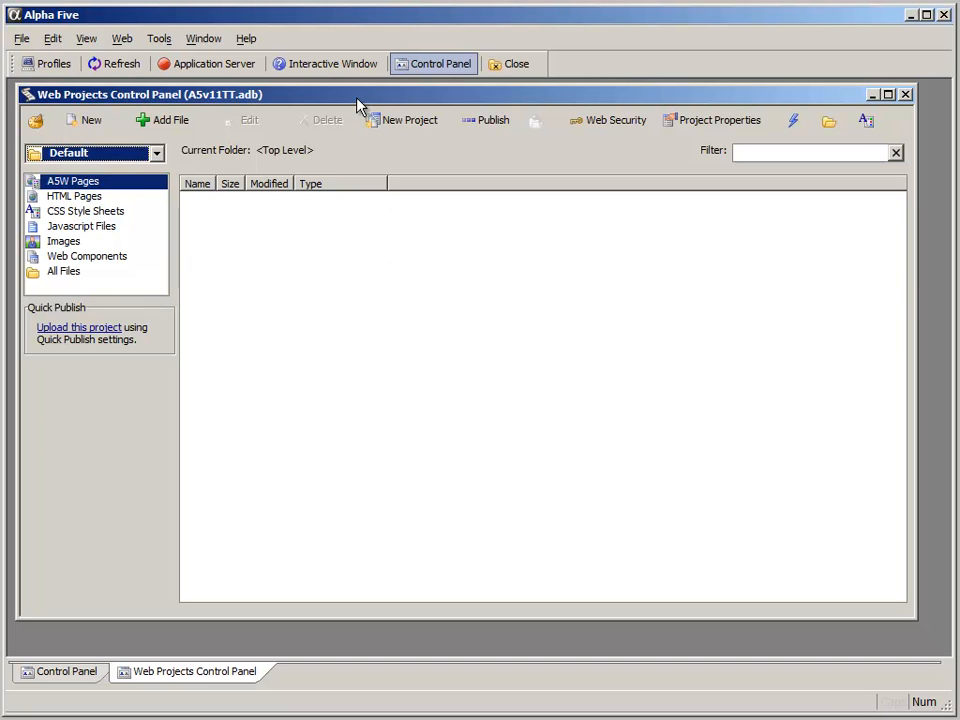
drag(357, 98, 363, 100)
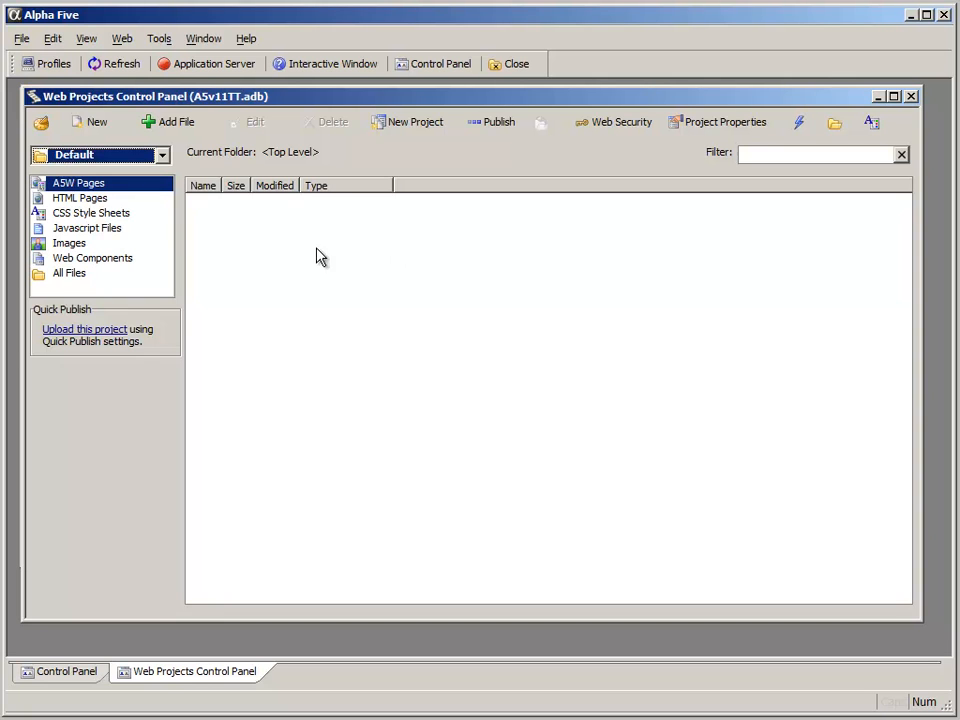
Step: Look at the options for creating a new web file without creating one, and check the project list, keeping Default selected
click(97, 128)
click(699, 599)
click(270, 252)
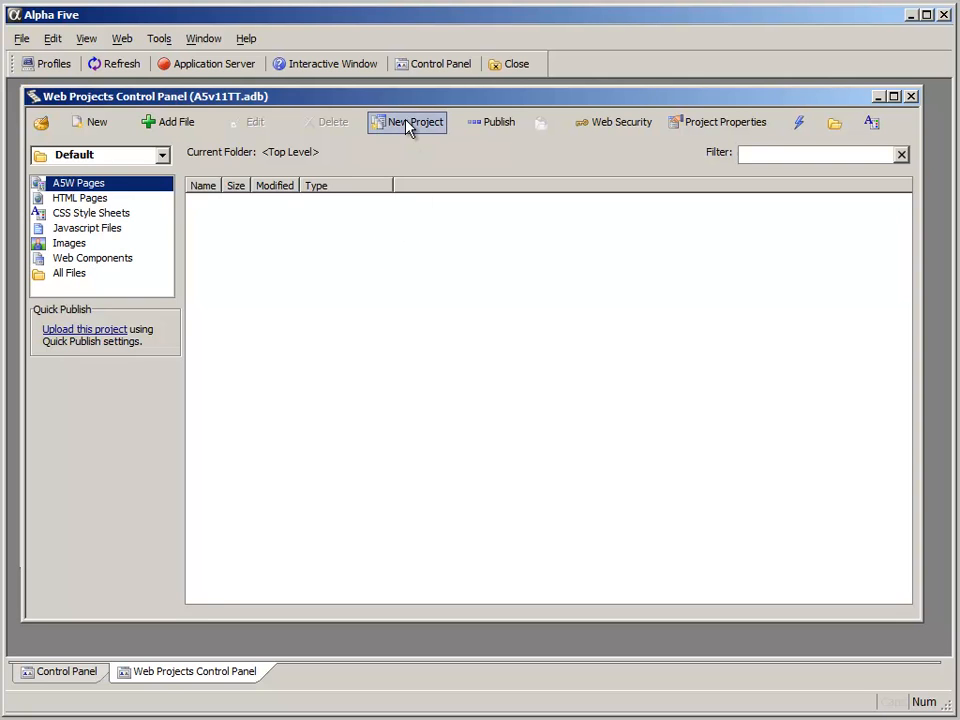
click(162, 156)
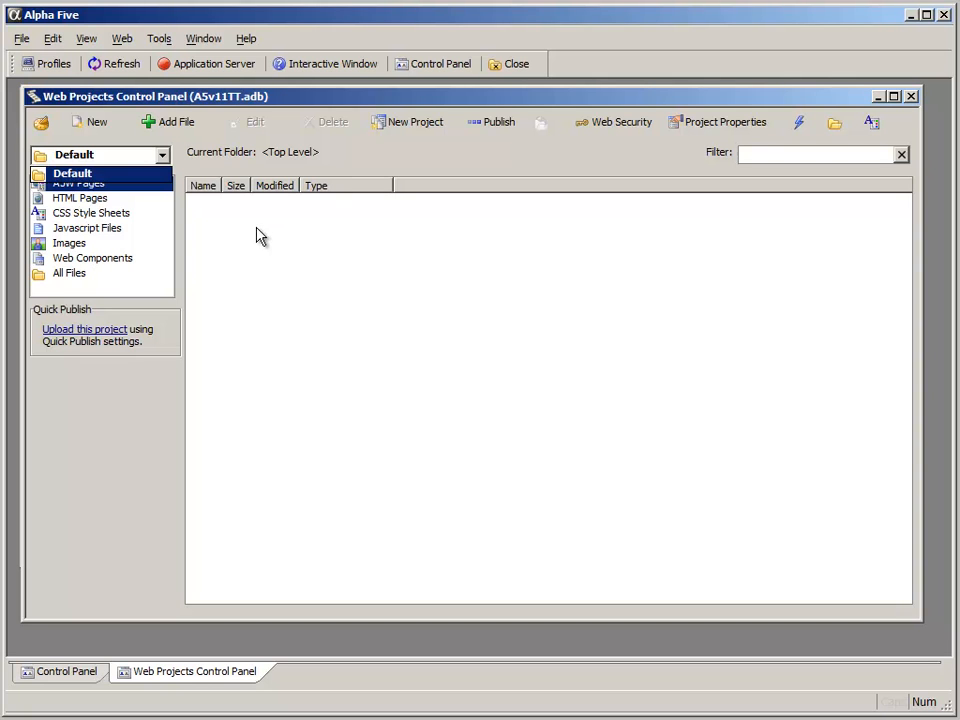
click(135, 170)
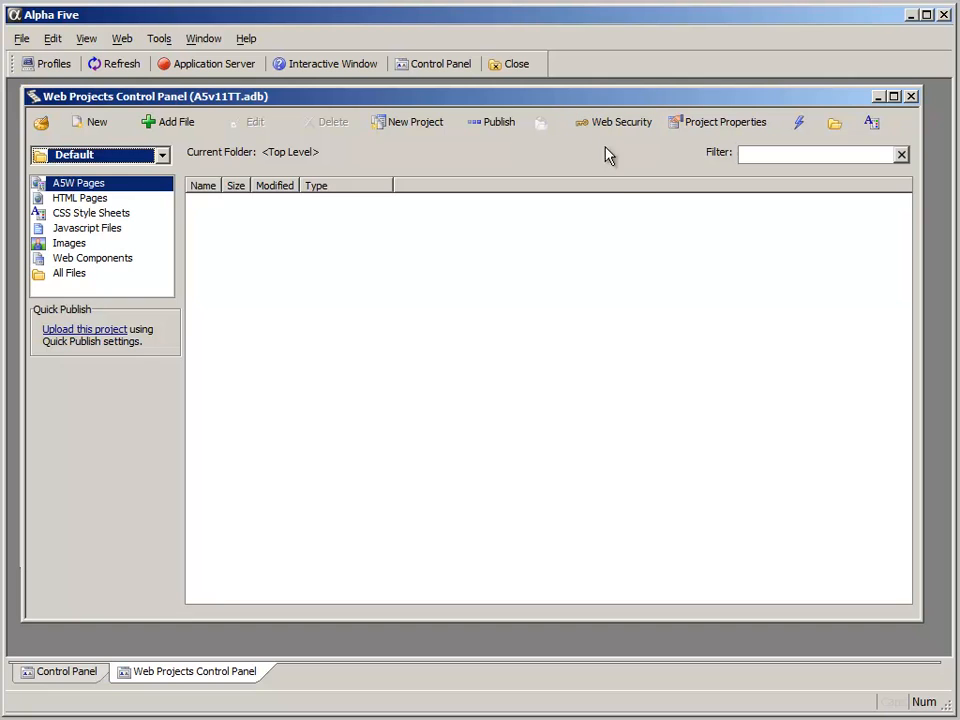
Step: Examine the Default web project's run-time properties and close them without saving changes
click(714, 124)
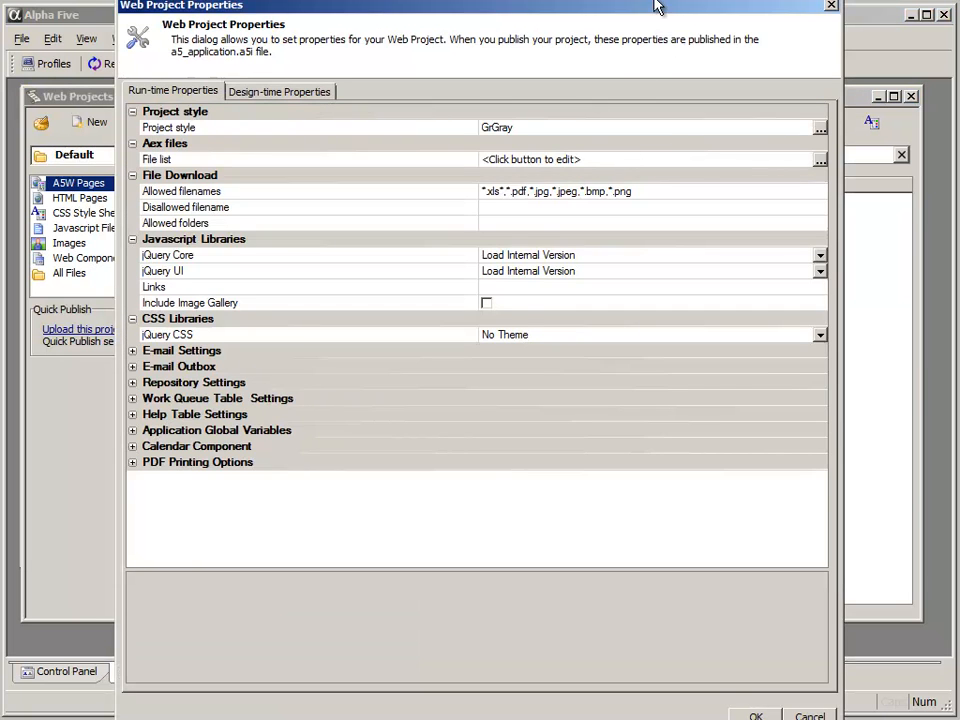
drag(656, 4, 658, 52)
drag(583, 718, 572, 643)
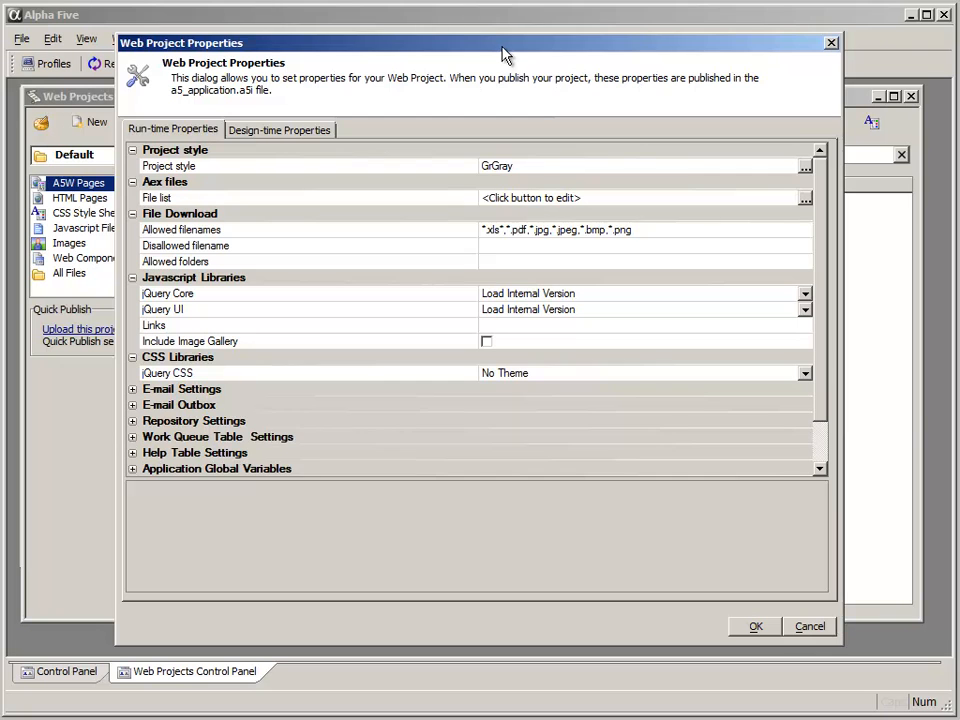
drag(502, 49, 514, 40)
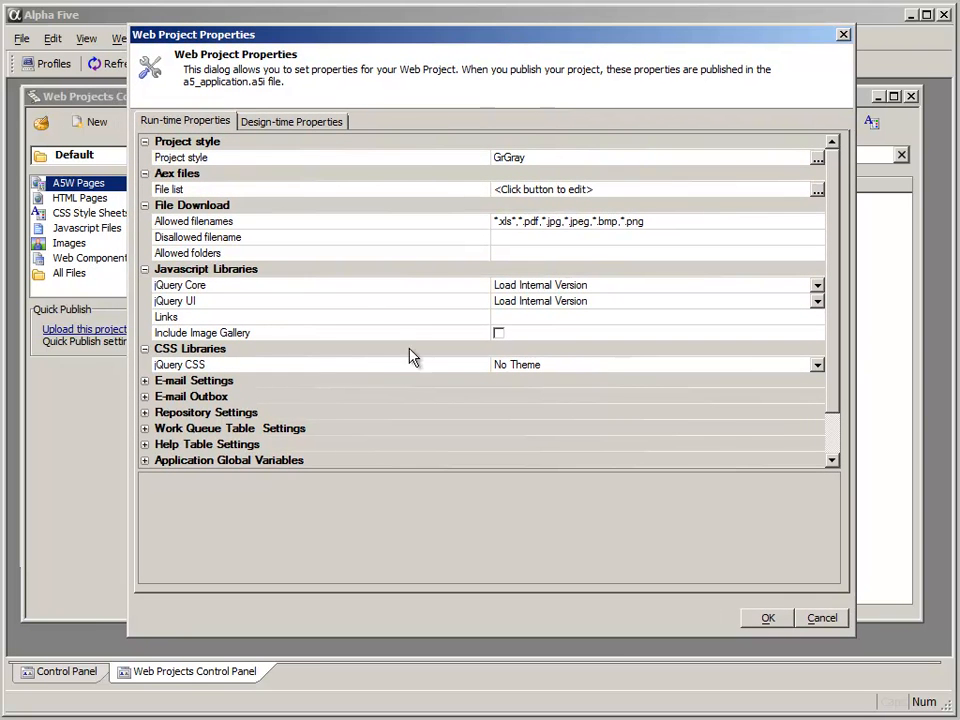
click(820, 619)
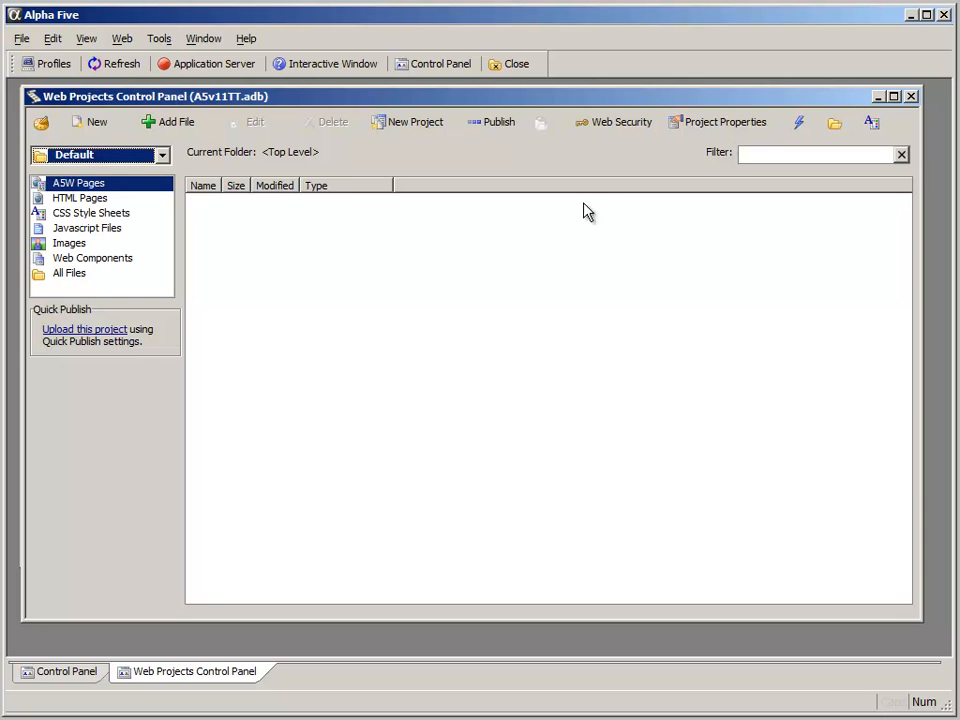
Step: Browse the web project's file categories, including HTML pages, style sheets, JavaScript files, images and all files, and return to A5W Pages
click(474, 240)
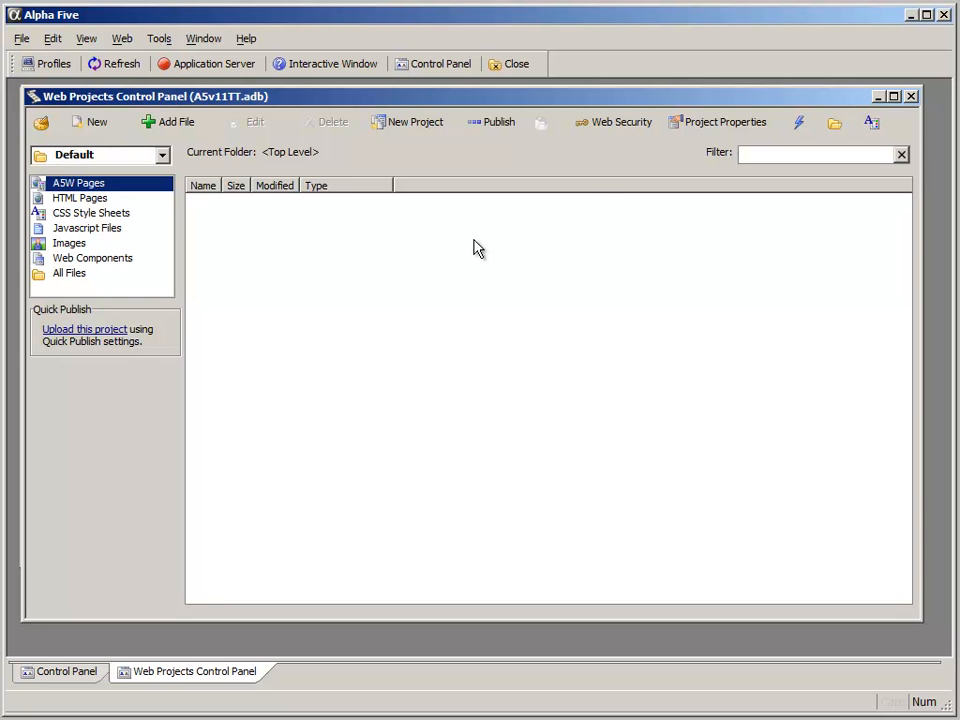
click(84, 199)
click(95, 213)
click(85, 184)
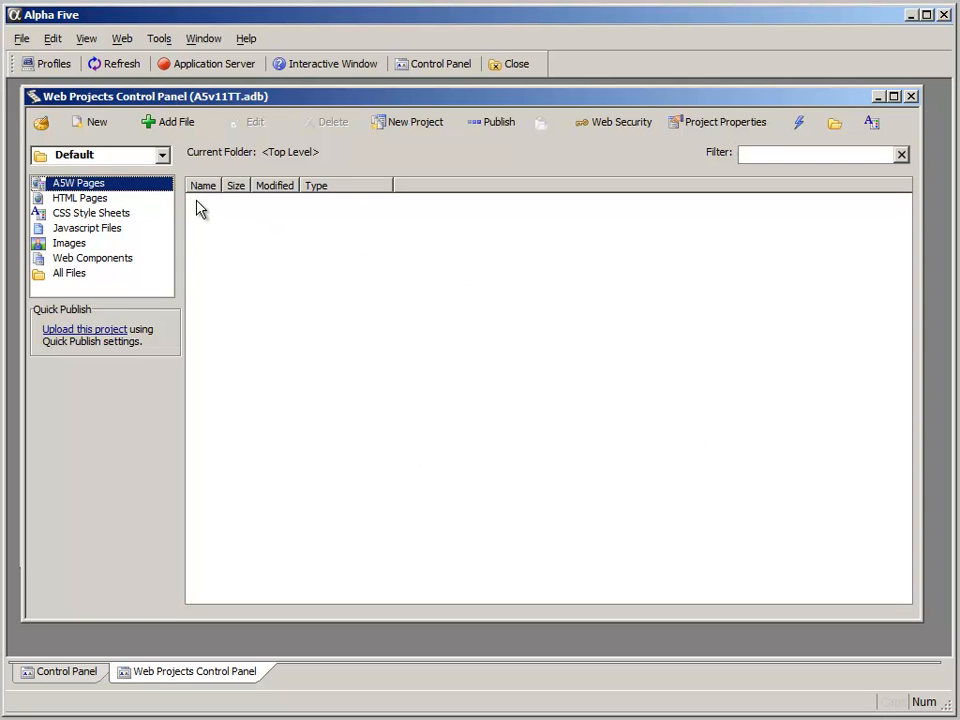
click(101, 213)
click(92, 229)
click(92, 244)
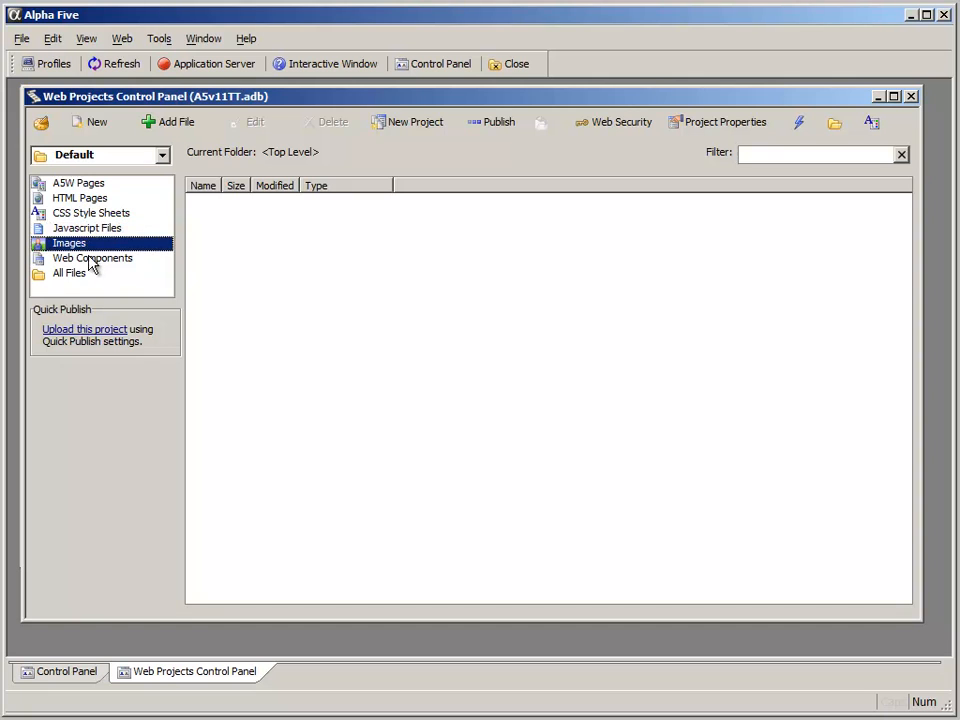
click(60, 273)
click(78, 184)
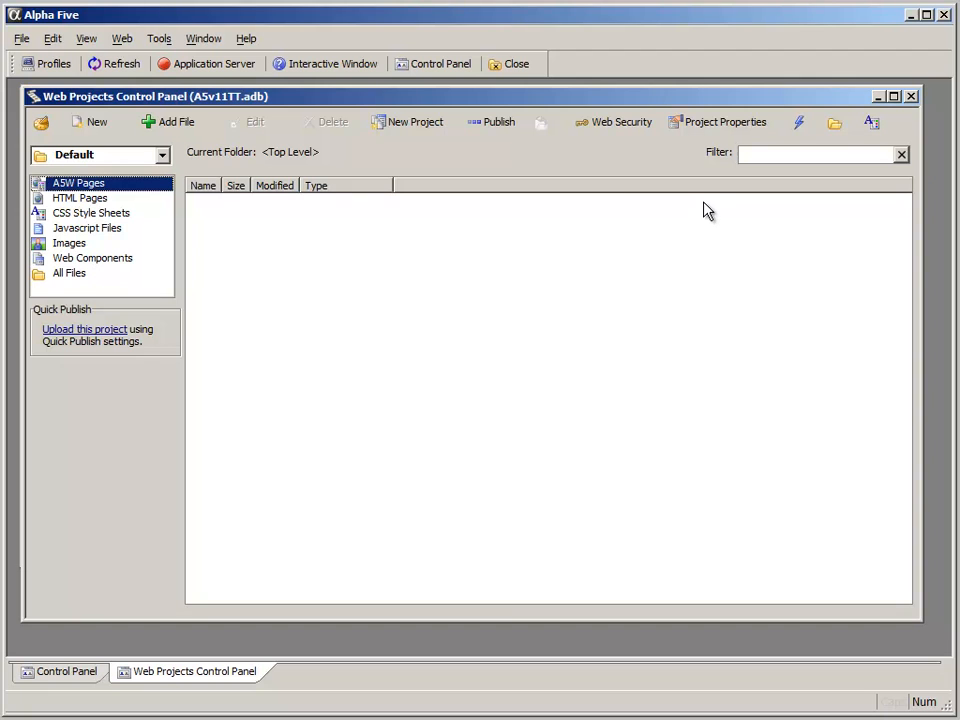
Step: Close the Web Projects Control Panel and enable showing it when this database is opened, in the database properties
click(911, 97)
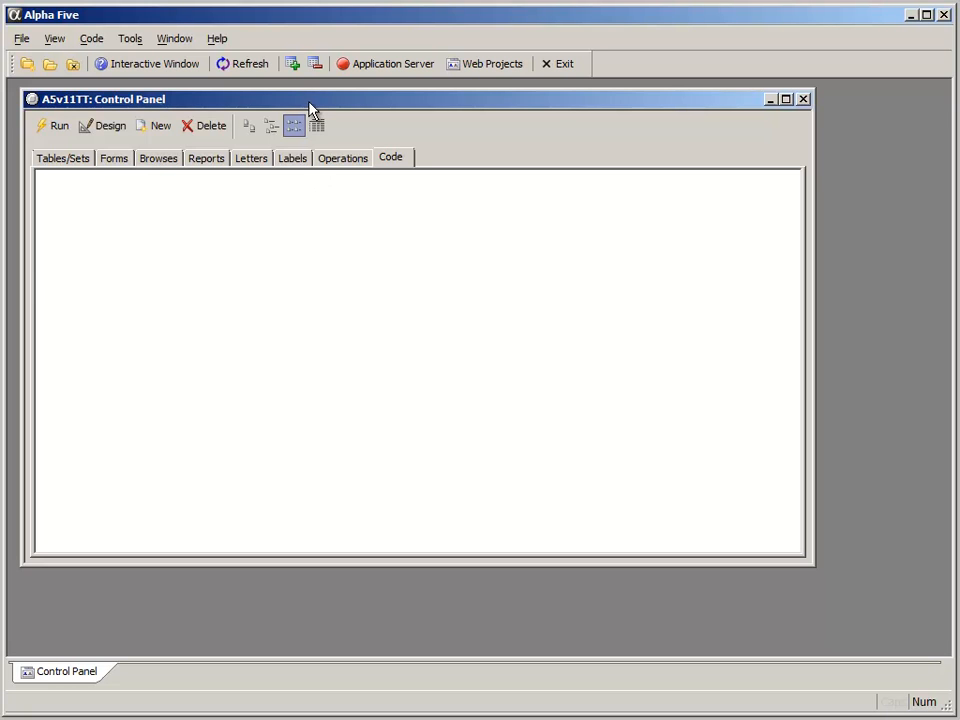
click(19, 40)
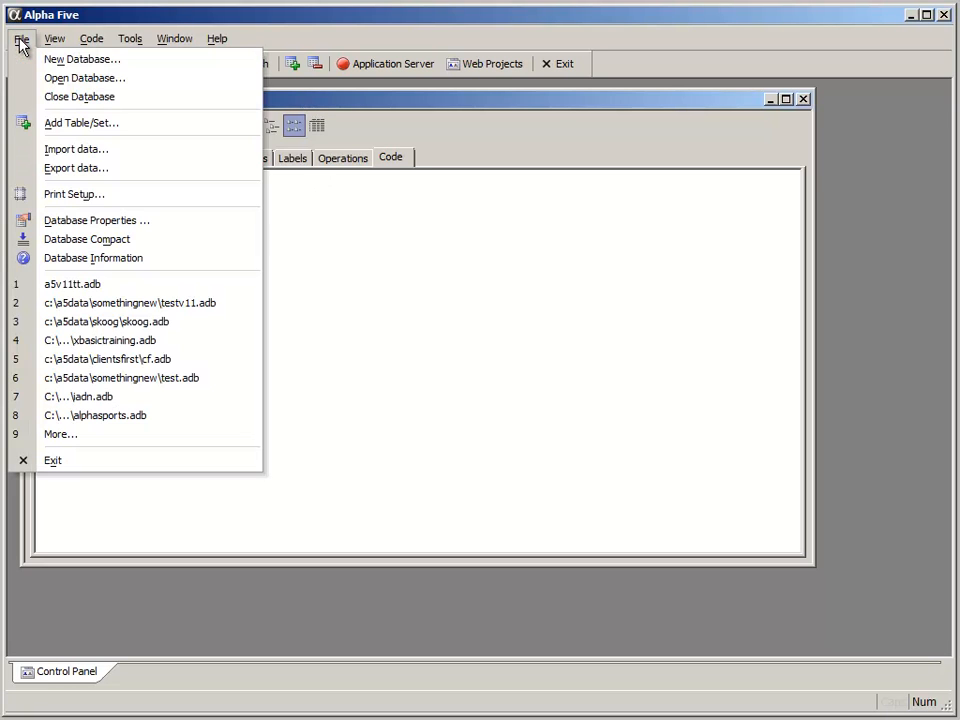
click(95, 222)
drag(358, 148, 316, 108)
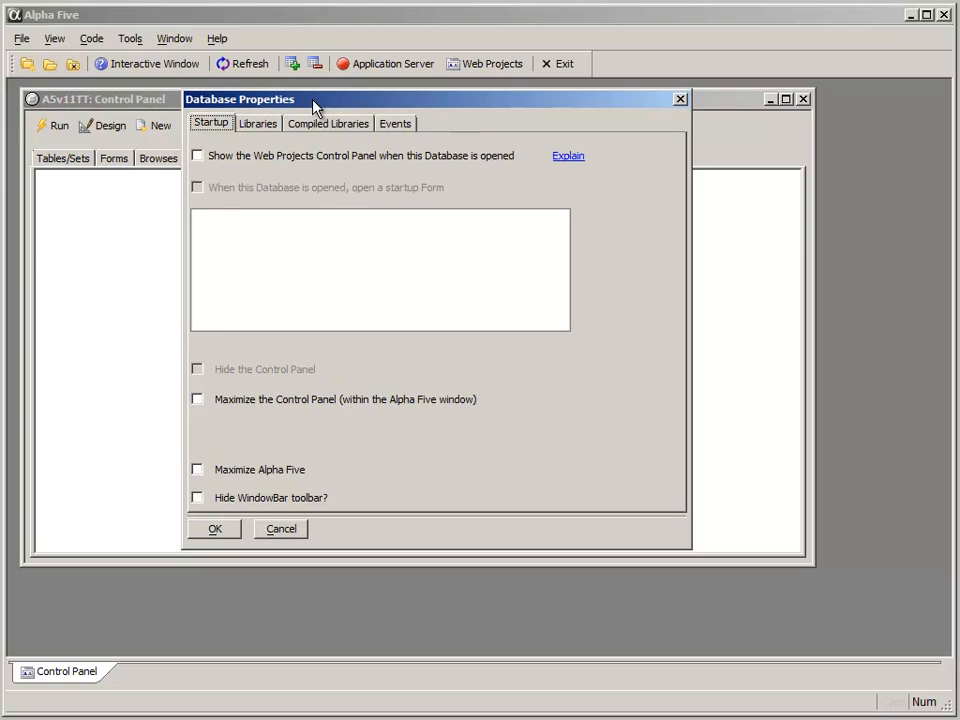
click(198, 157)
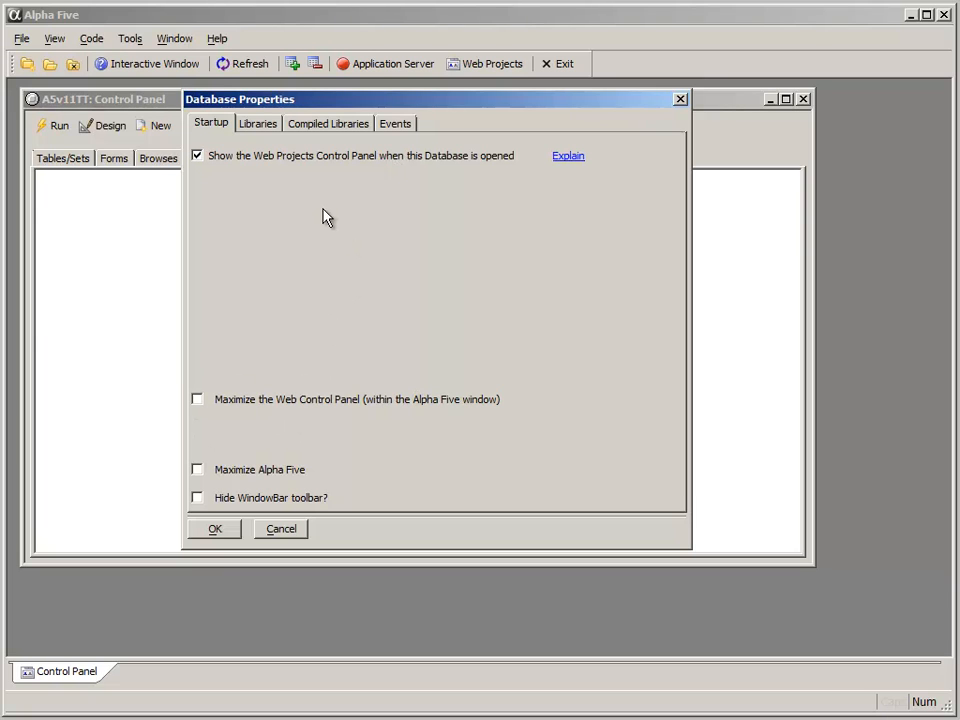
Step: Review the libraries, compiled libraries and events sections of the database properties, and save the properties
click(254, 126)
click(328, 126)
click(395, 128)
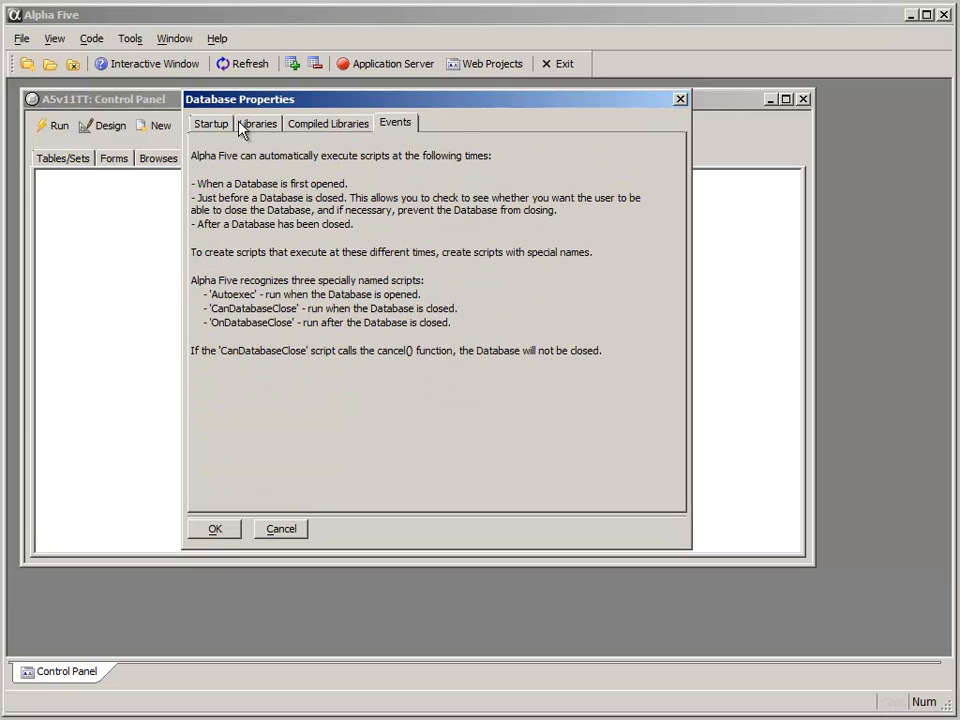
click(215, 124)
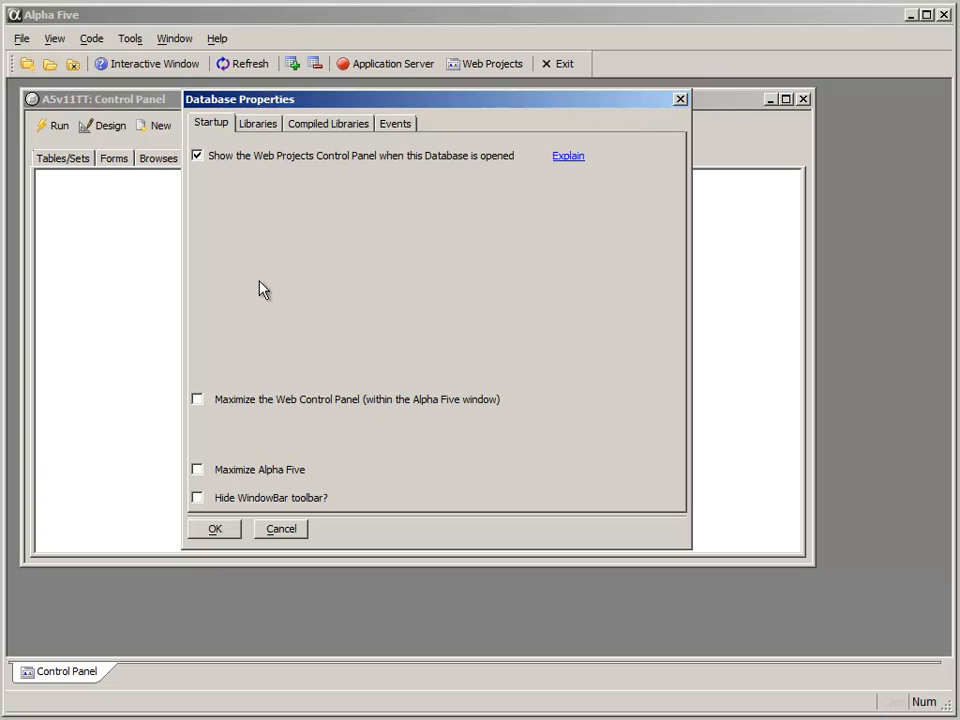
click(216, 529)
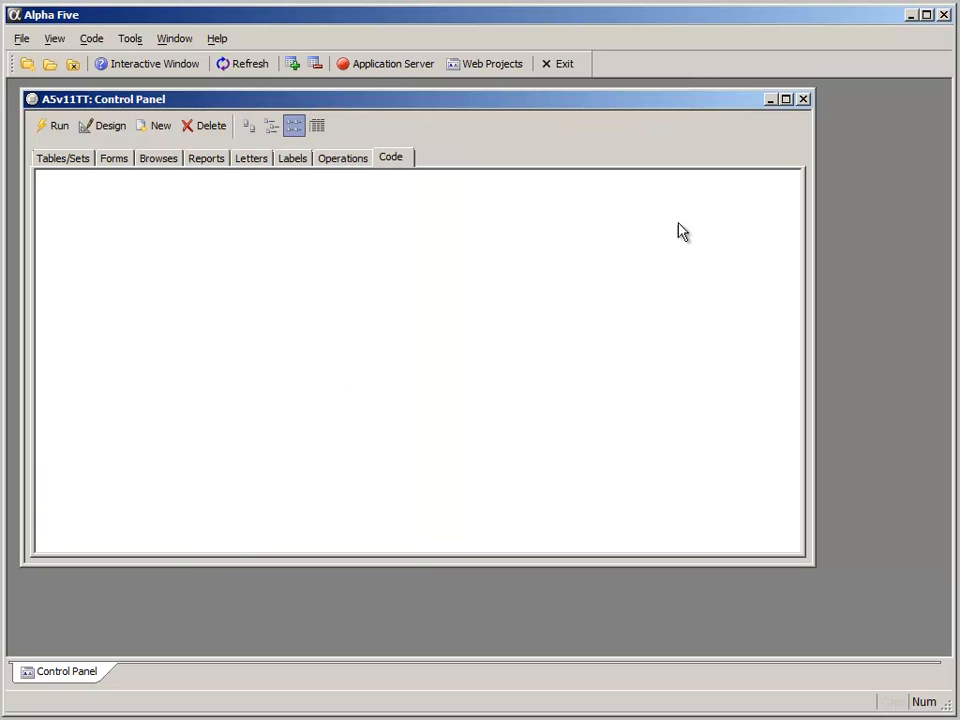
Step: Close the current database and reopen C:\A5Data\A5v11TT\A5v11TT.adb from the recent databases
click(803, 100)
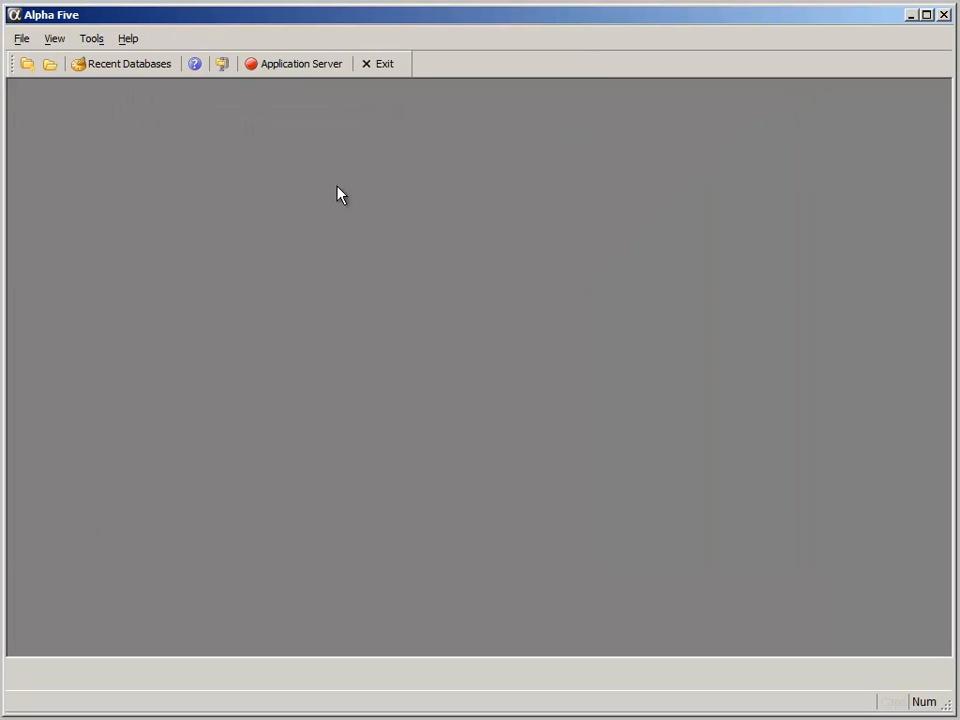
click(22, 42)
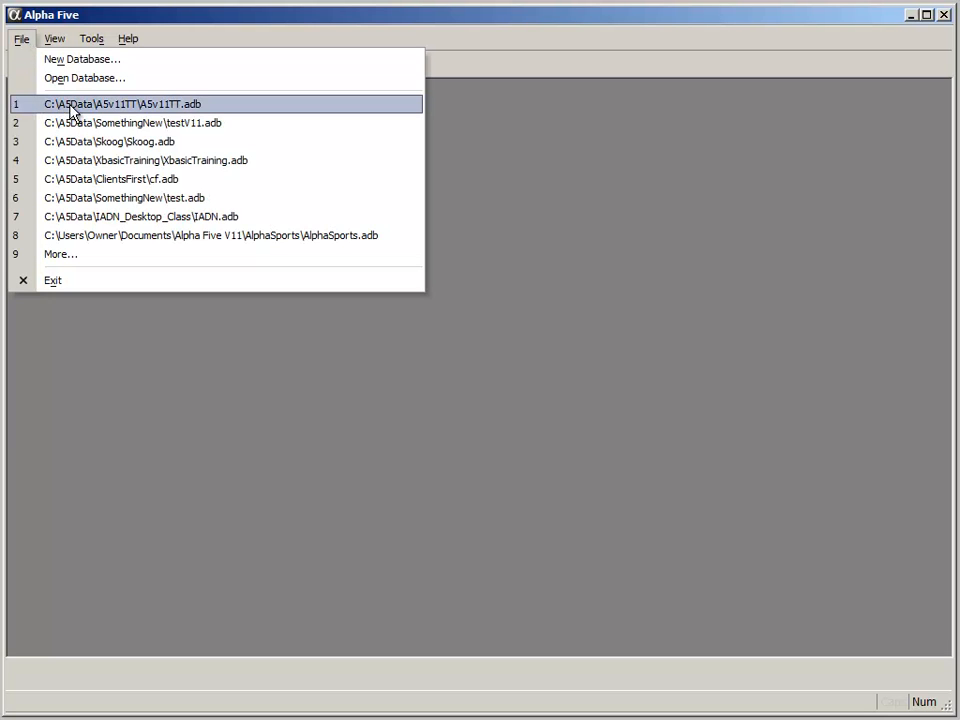
click(149, 108)
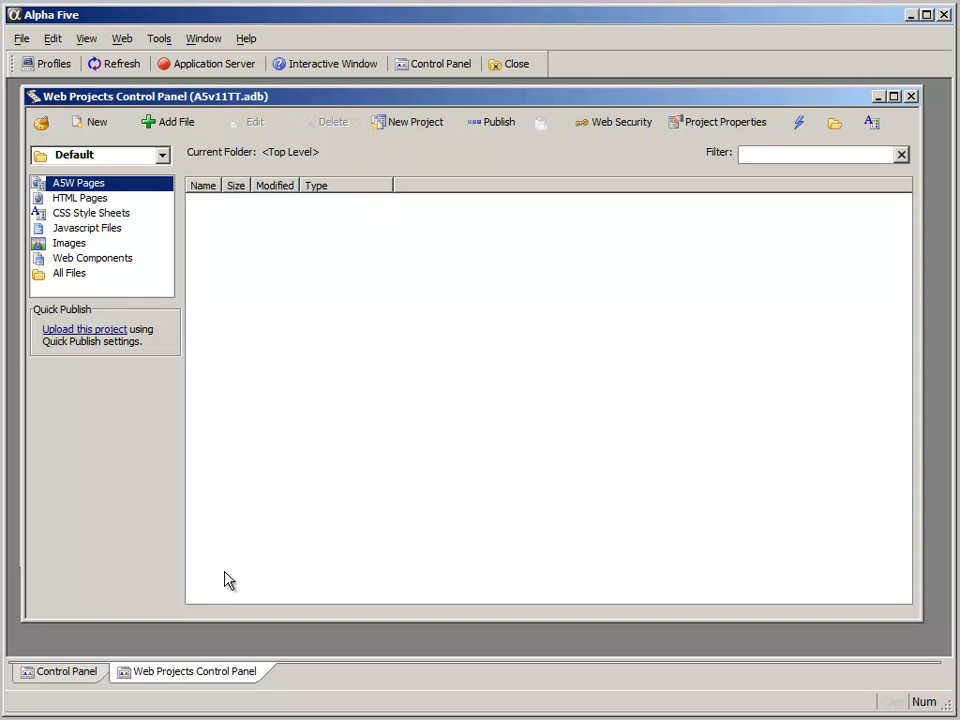
Step: View the desktop Control Panel and return to the Web Projects Control Panel, shifting its window slightly
click(70, 674)
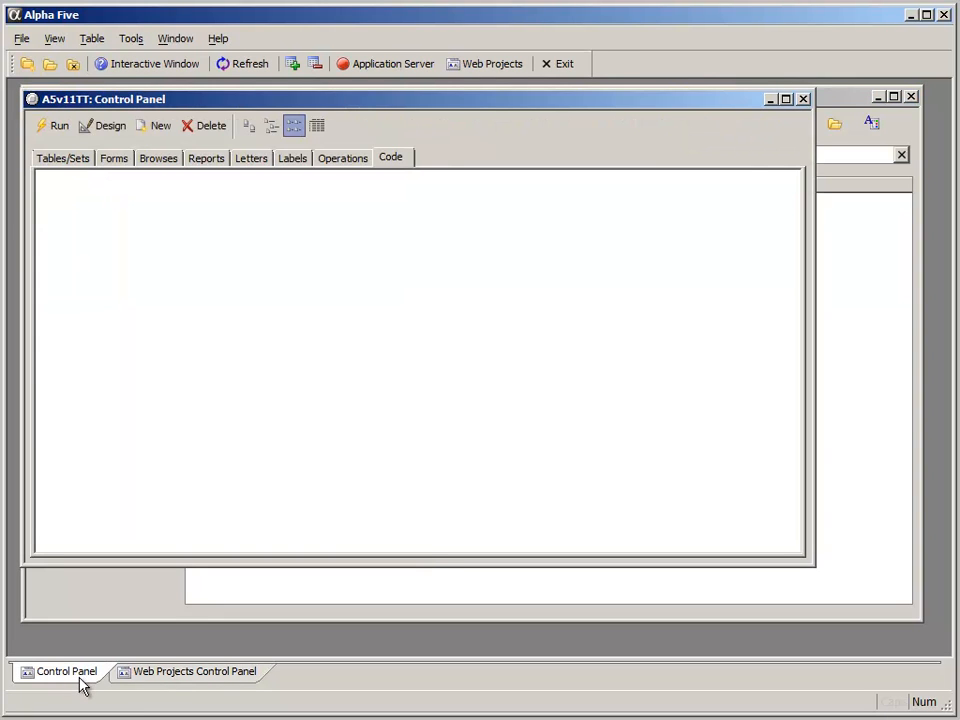
click(210, 669)
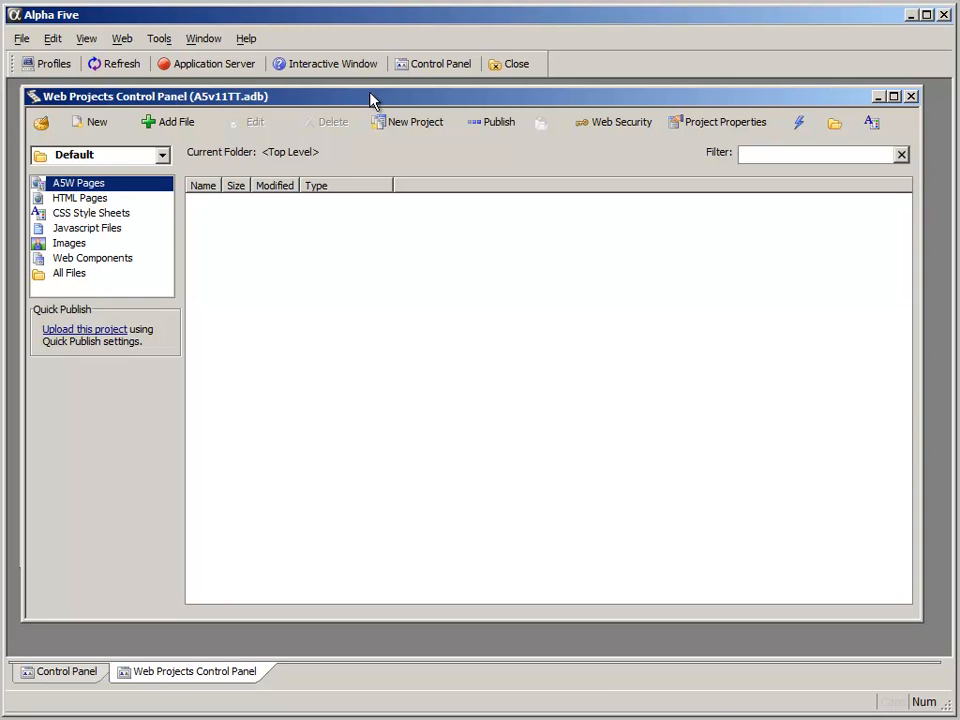
drag(369, 96, 377, 105)
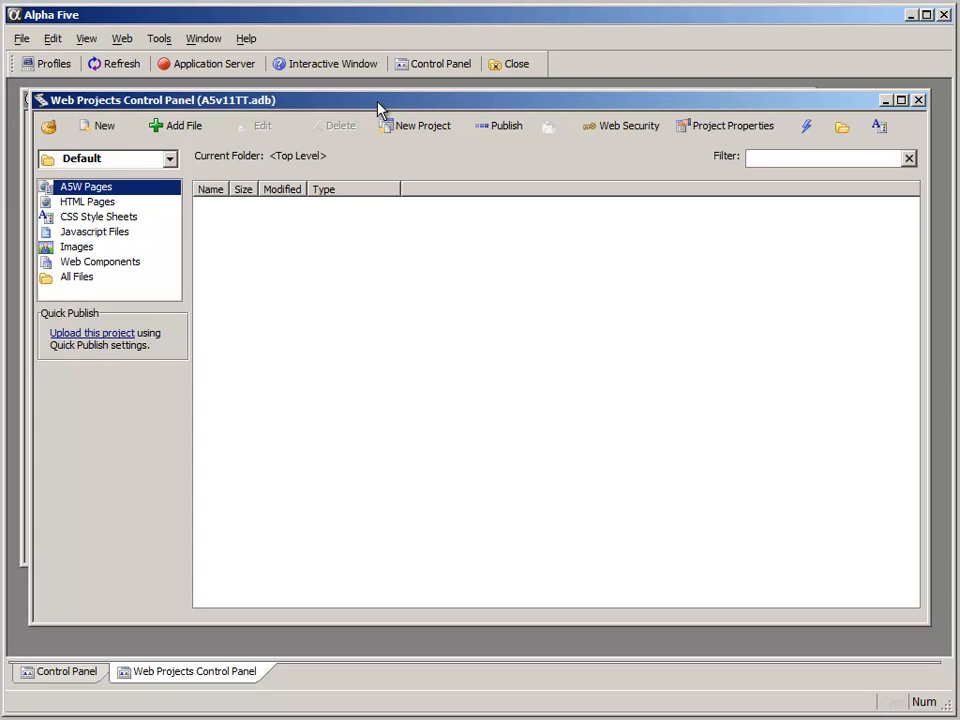
drag(378, 103, 373, 101)
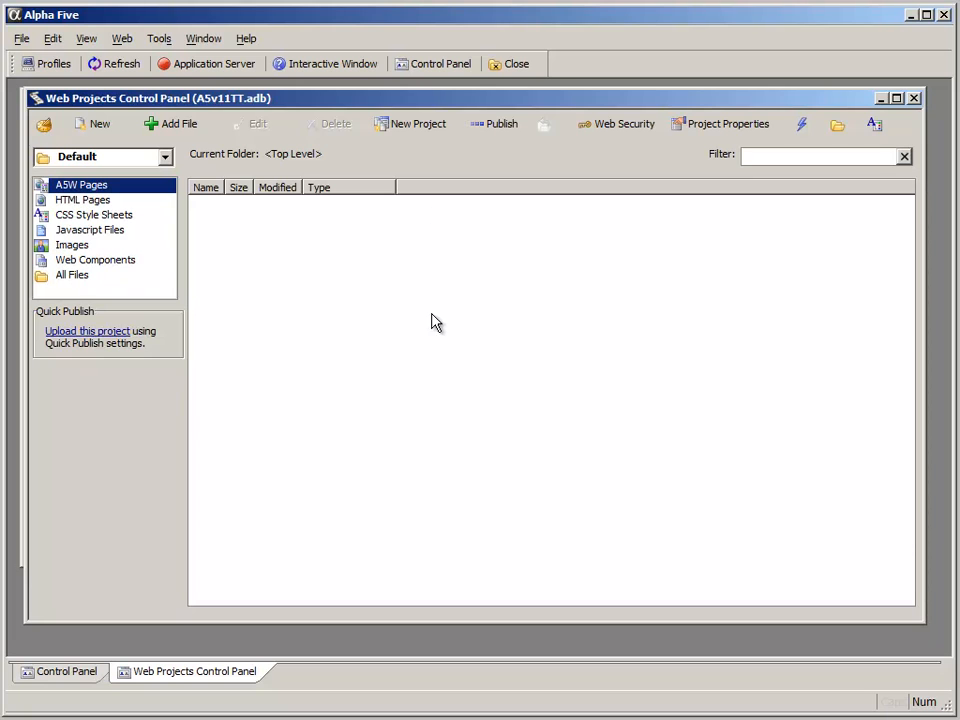